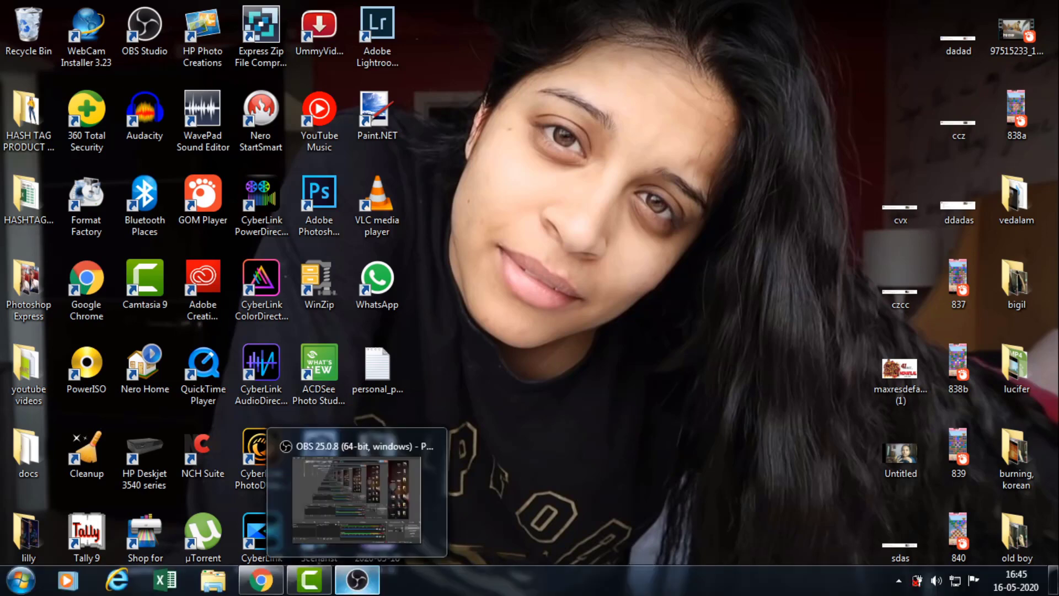
Switch to Chrome and open the Home section of the Review Infinity Facebook page
{"action": "left_click", "coordinate": [264, 579]}
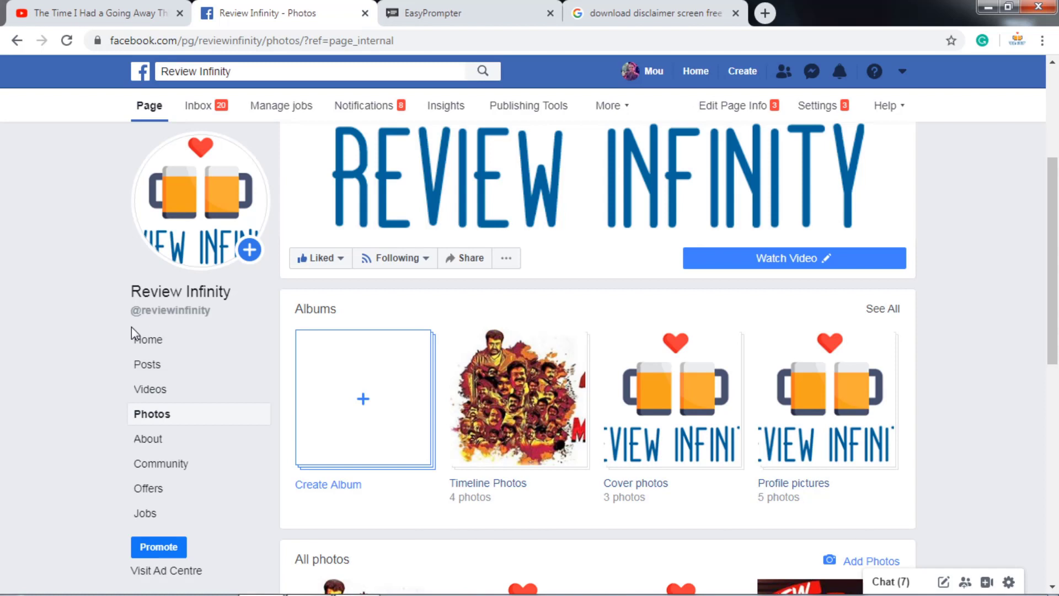
{"action": "left_click", "coordinate": [174, 349]}
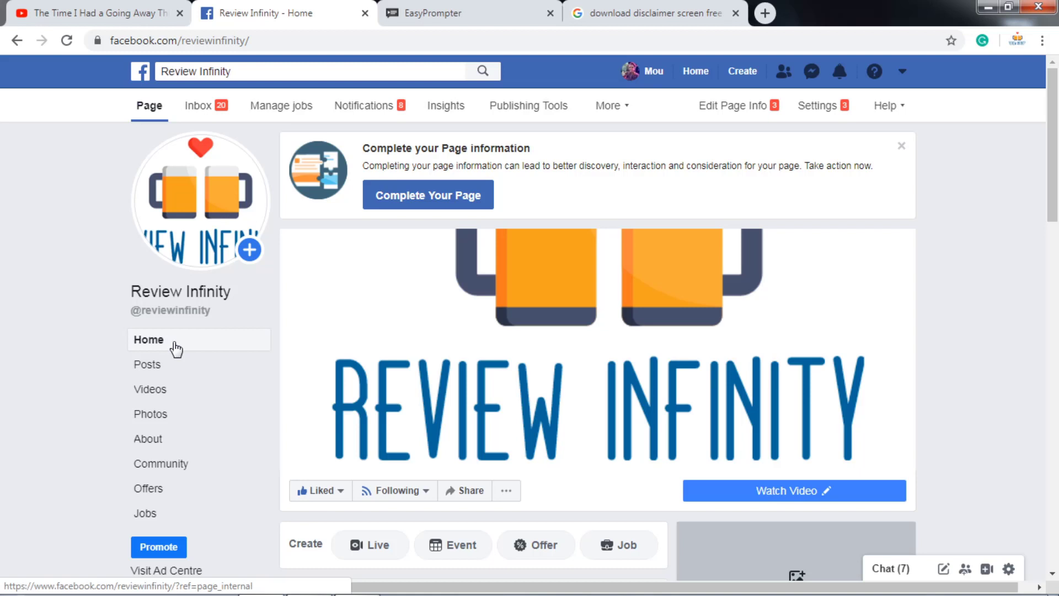
{"action": "left_click", "coordinate": [176, 348]}
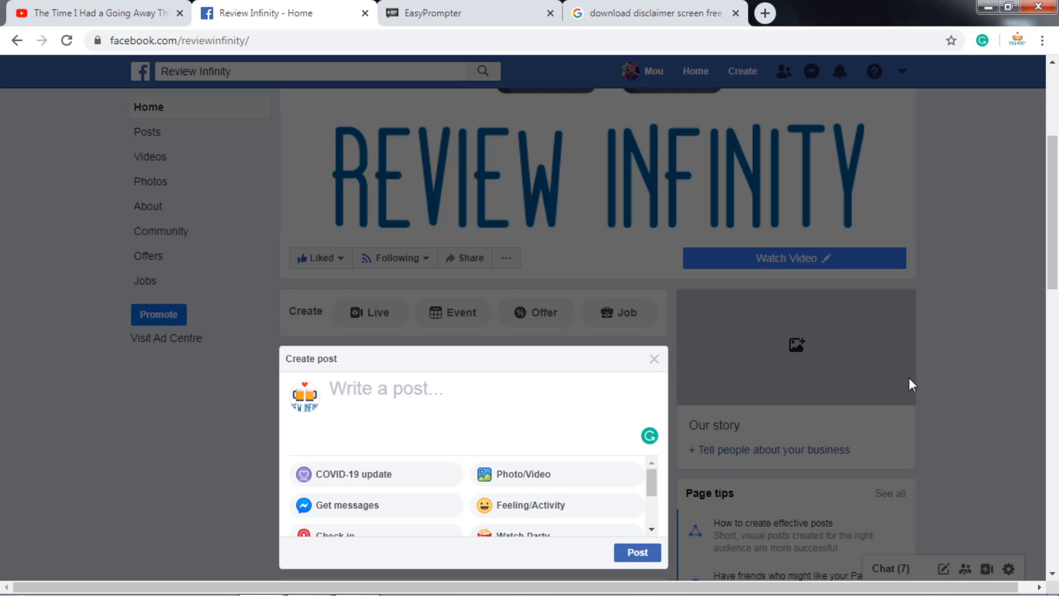
{"action": "left_click", "coordinate": [911, 385]}
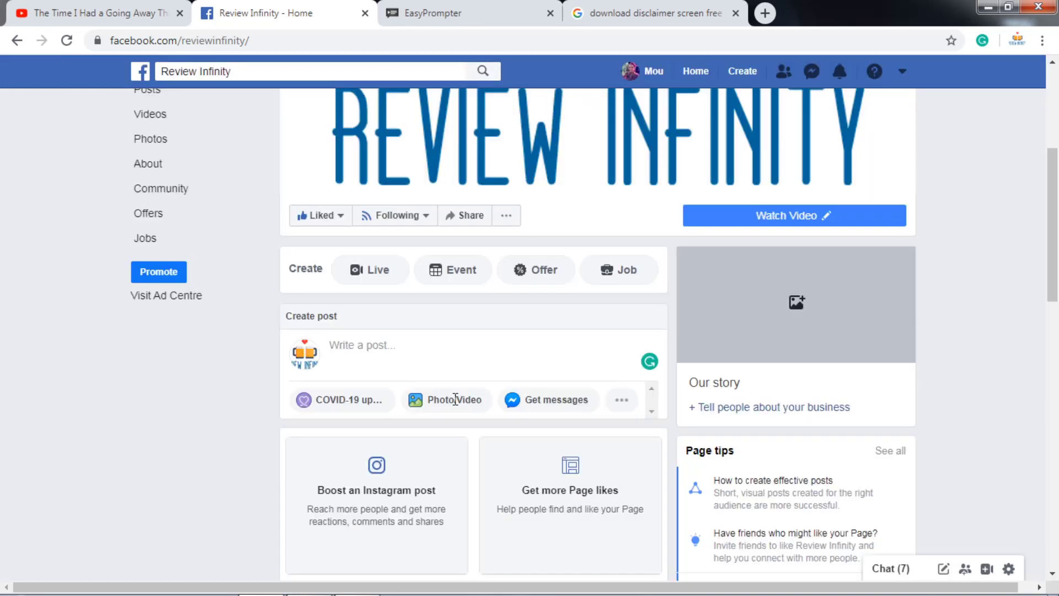
Publish a photo post on the page using the image maxresdefault (1) from the Desktop folder
{"action": "left_click", "coordinate": [456, 399]}
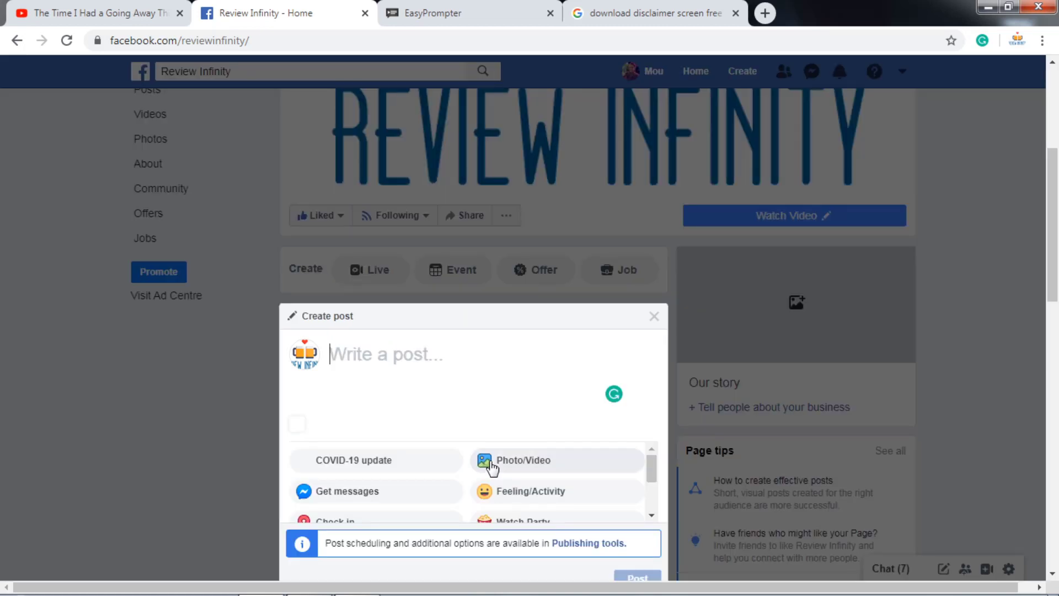
{"action": "left_click", "coordinate": [492, 463]}
{"action": "scroll", "coordinate": [392, 231], "scroll_direction": "down", "scroll_amount": 10}
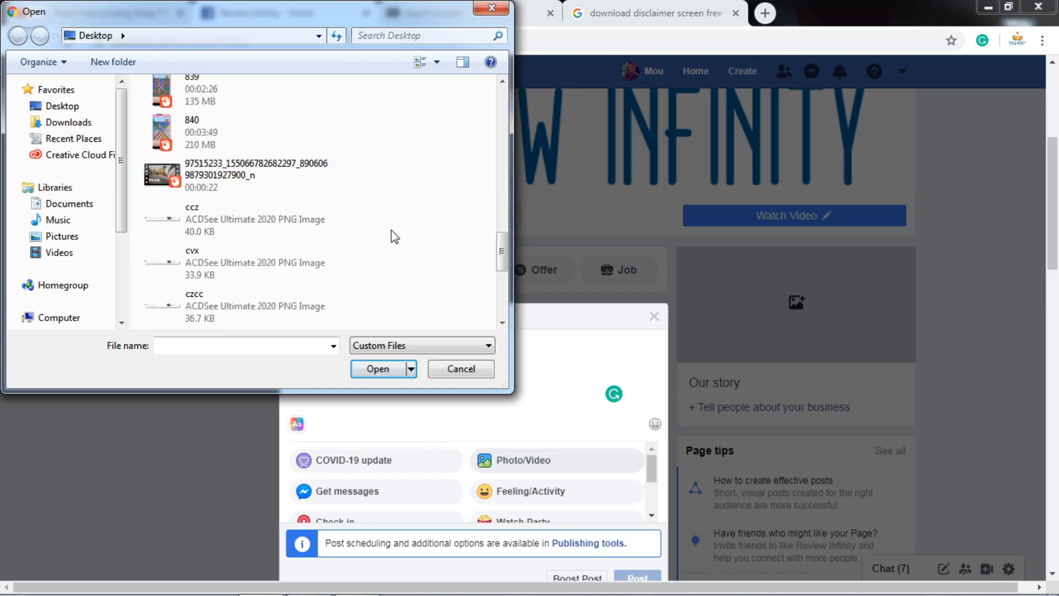
{"action": "scroll", "coordinate": [392, 230], "scroll_direction": "down", "scroll_amount": 3}
{"action": "left_click", "coordinate": [243, 178]}
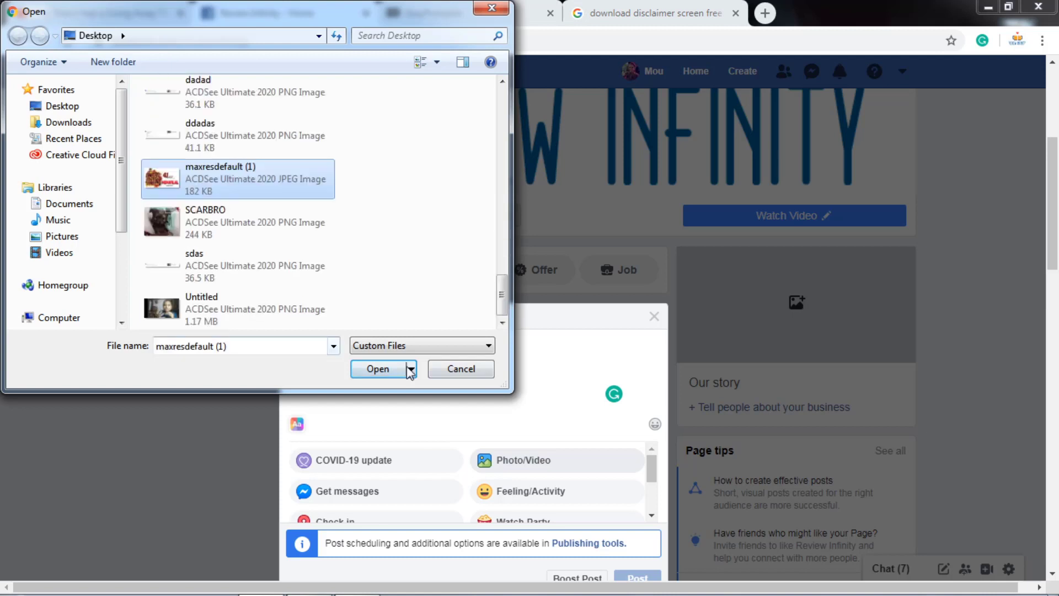
{"action": "left_click", "coordinate": [378, 369]}
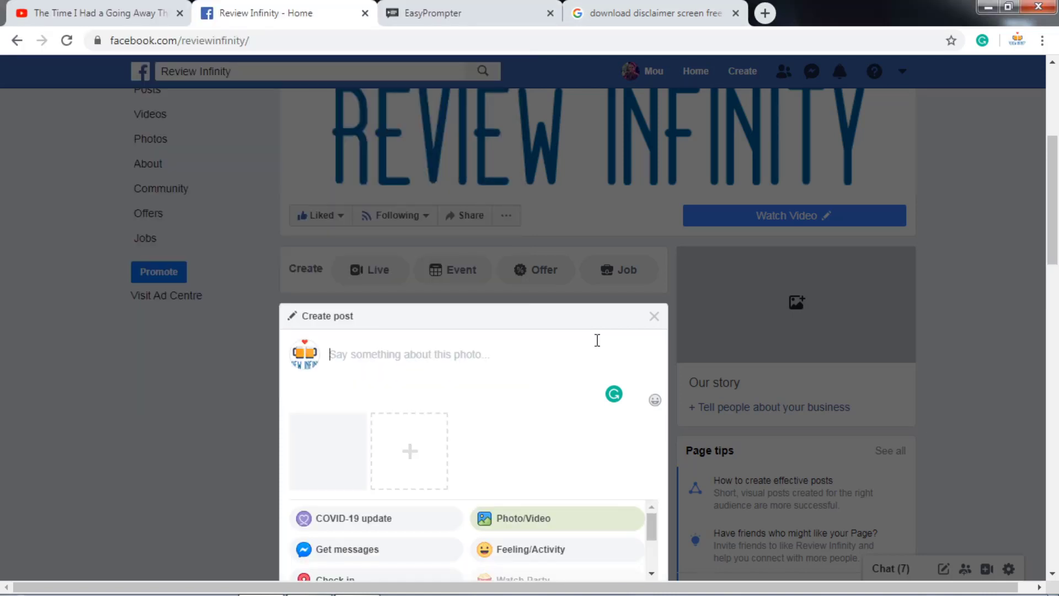
{"action": "scroll", "coordinate": [634, 553], "scroll_direction": "down", "scroll_amount": 2}
{"action": "scroll", "coordinate": [632, 551], "scroll_direction": "down", "scroll_amount": 3}
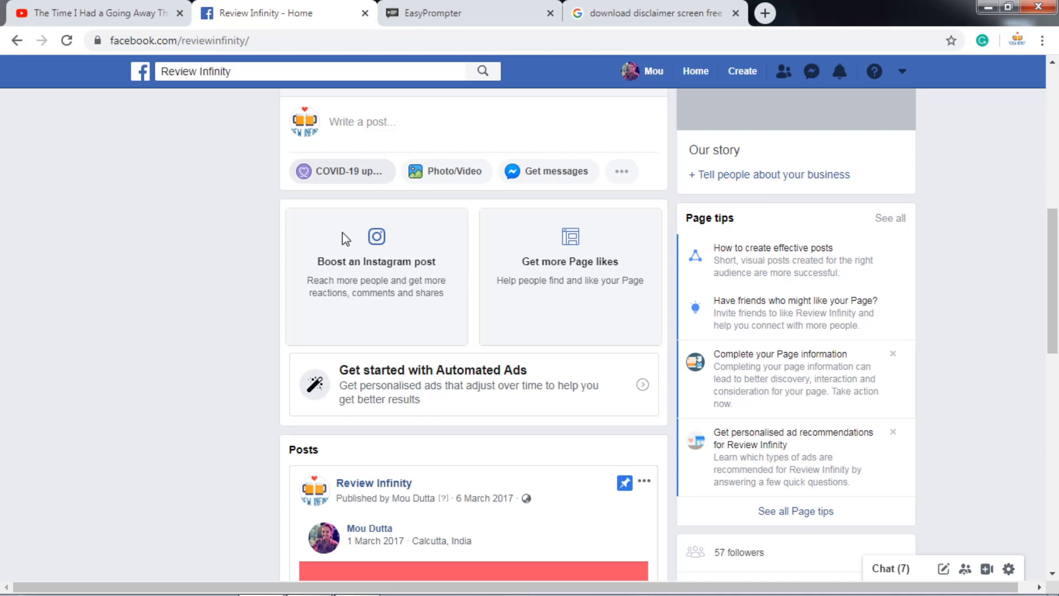
Examine the 41 Years of Mohanlal photo post in the page's feed
{"action": "scroll", "coordinate": [346, 238], "scroll_direction": "down", "scroll_amount": 5}
{"action": "scroll", "coordinate": [330, 359], "scroll_direction": "down", "scroll_amount": 7}
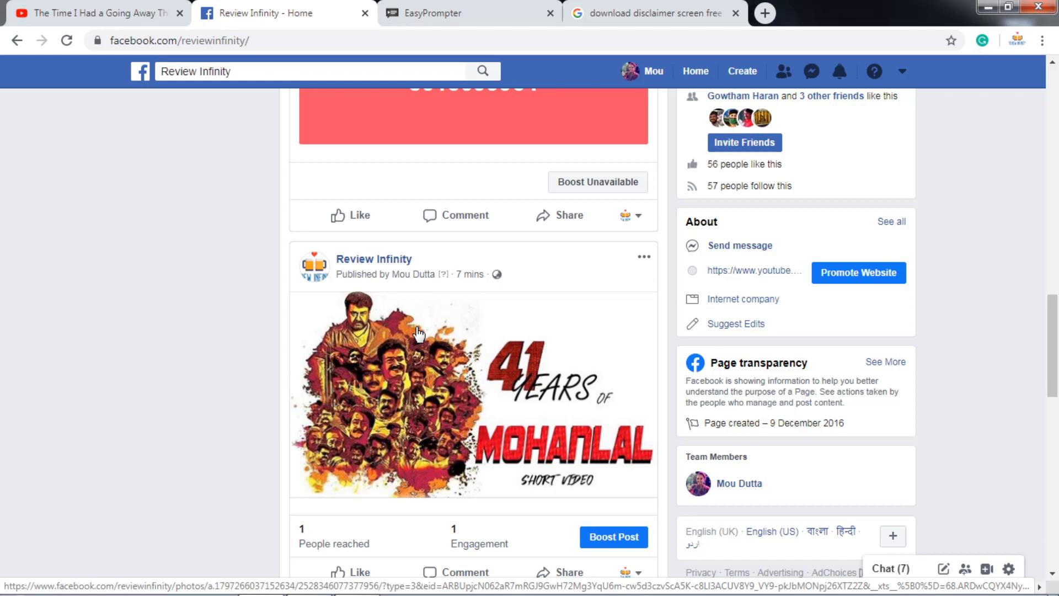
{"action": "left_click", "coordinate": [489, 454]}
{"action": "left_click", "coordinate": [433, 563]}
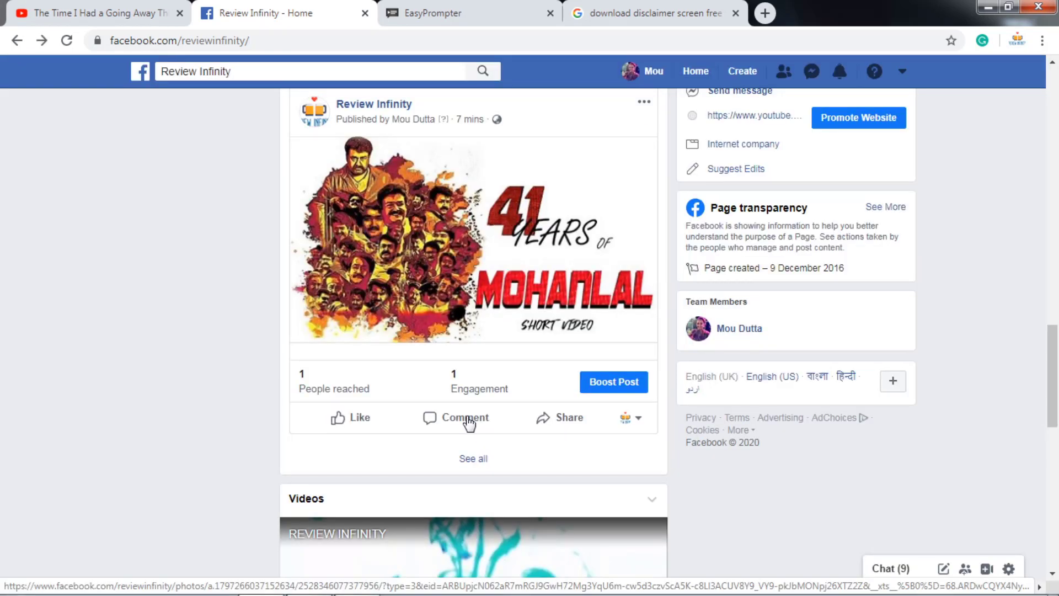
{"action": "scroll", "coordinate": [603, 297], "scroll_direction": "up", "scroll_amount": 3}
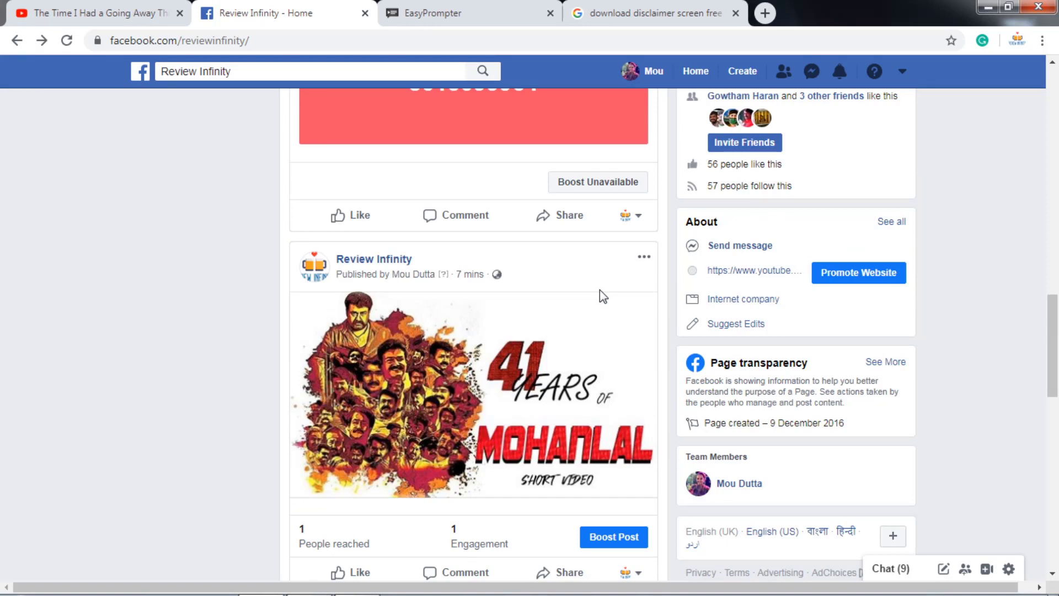
Open the Timeline Photos album in the page's Photos section
{"action": "scroll", "coordinate": [603, 296], "scroll_direction": "up", "scroll_amount": 10}
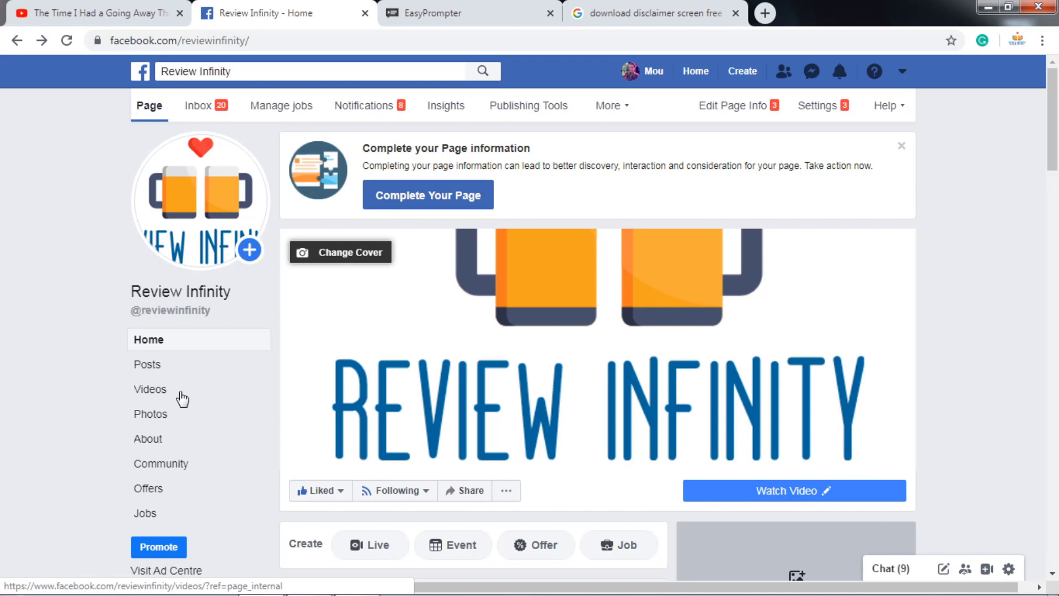
{"action": "left_click", "coordinate": [160, 413]}
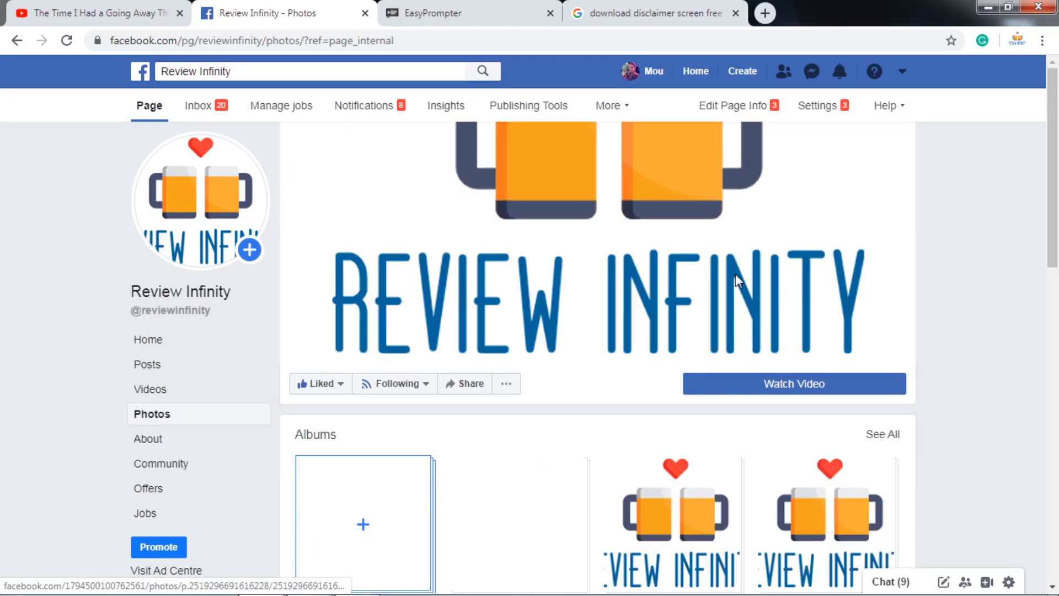
{"action": "scroll", "coordinate": [735, 274], "scroll_direction": "down", "scroll_amount": 2}
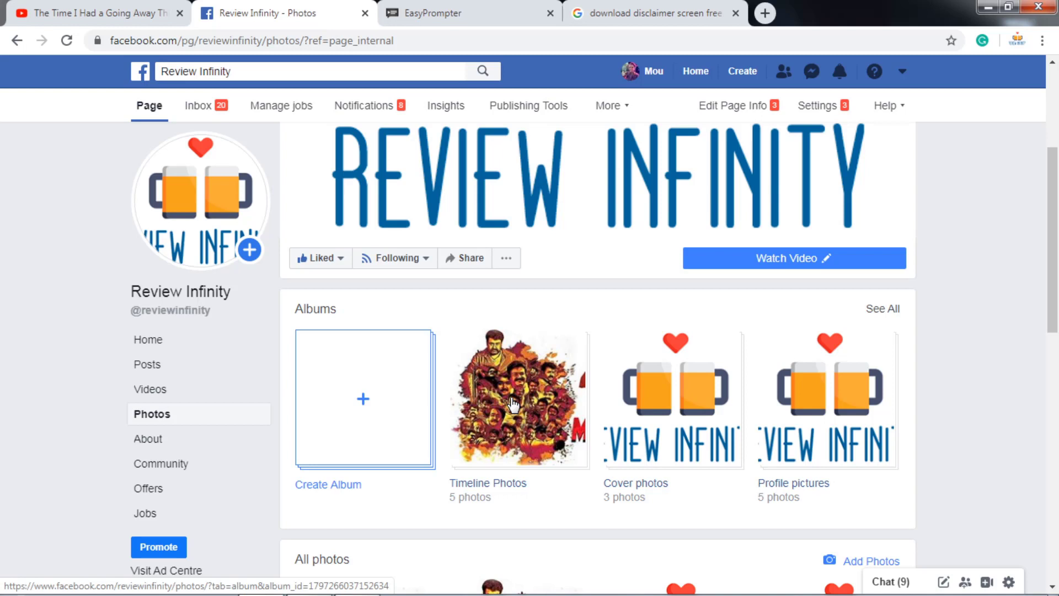
{"action": "left_click", "coordinate": [681, 436]}
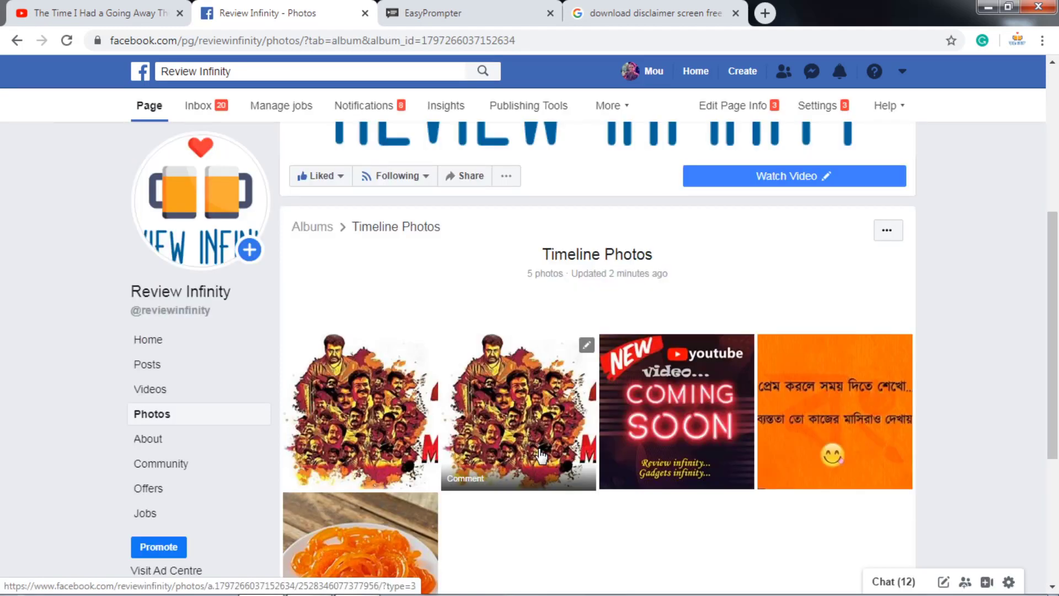
View the first Mohanlal photo in the Timeline Photos album at full size, and return to the album
{"action": "scroll", "coordinate": [346, 522], "scroll_direction": "down", "scroll_amount": 1}
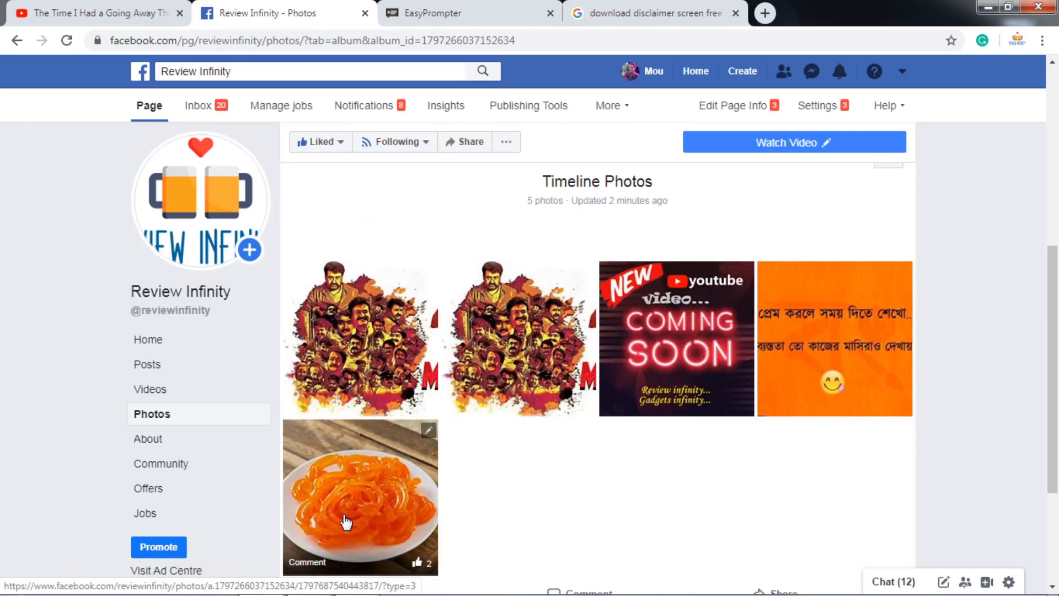
{"action": "left_click", "coordinate": [309, 376]}
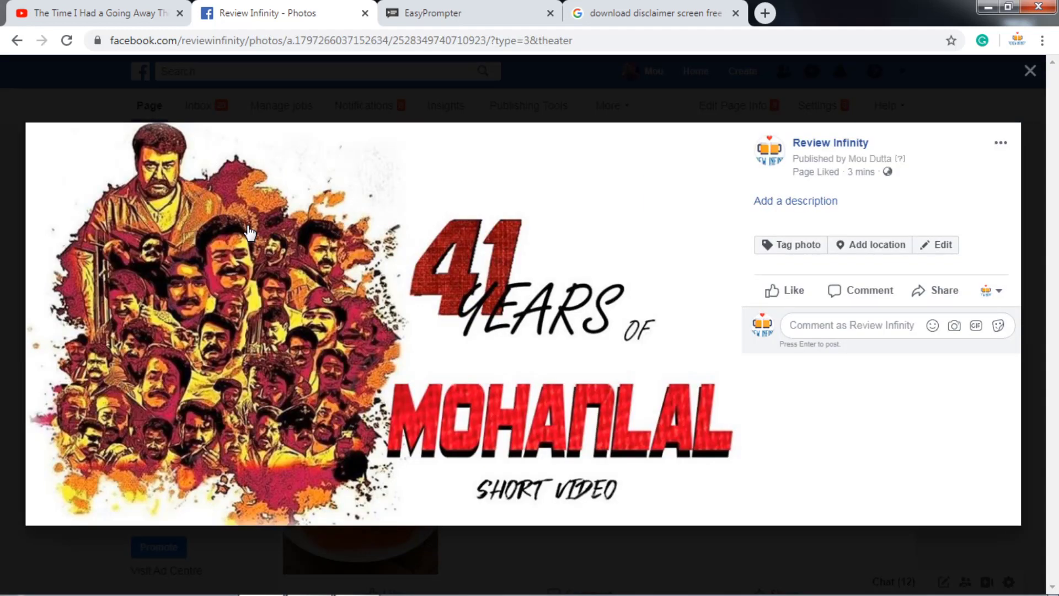
{"action": "key", "text": "Escape"}
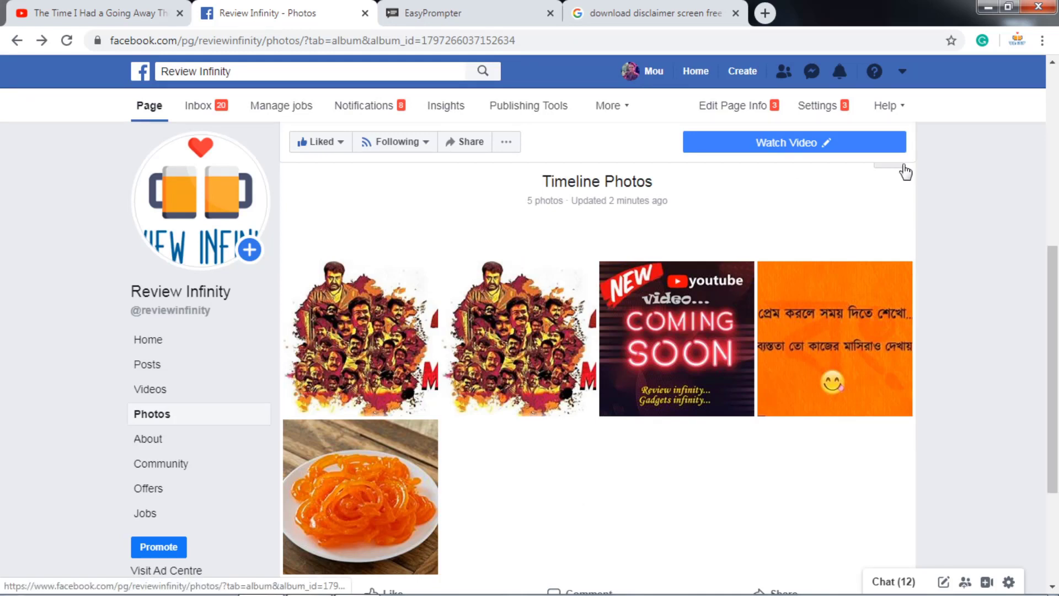
Move the first Mohanlal photo out of Timeline Photos into a newly created album
{"action": "mouse_move", "coordinate": [430, 278]}
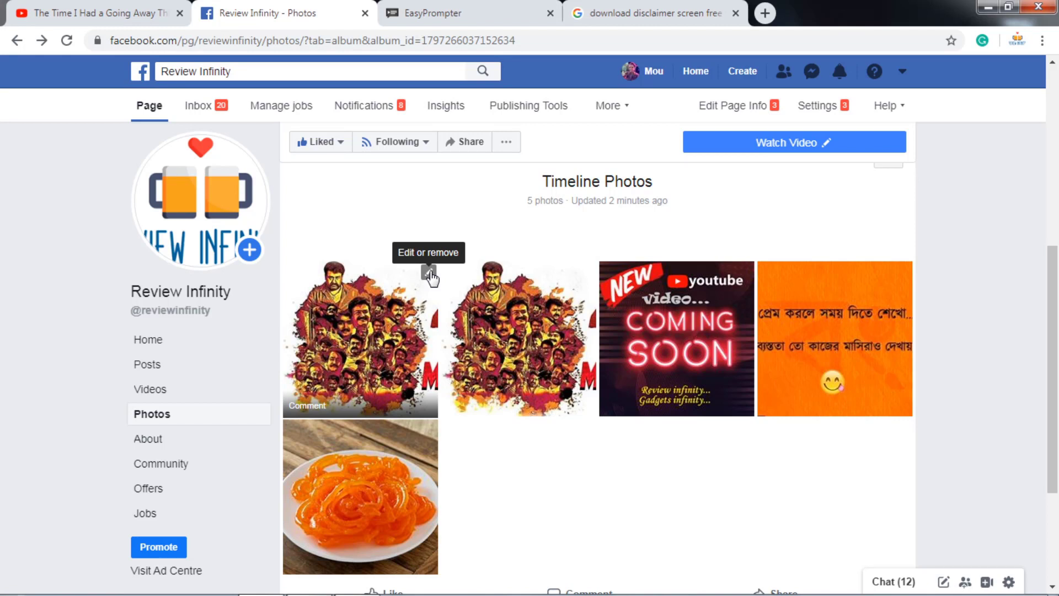
{"action": "left_click", "coordinate": [429, 272]}
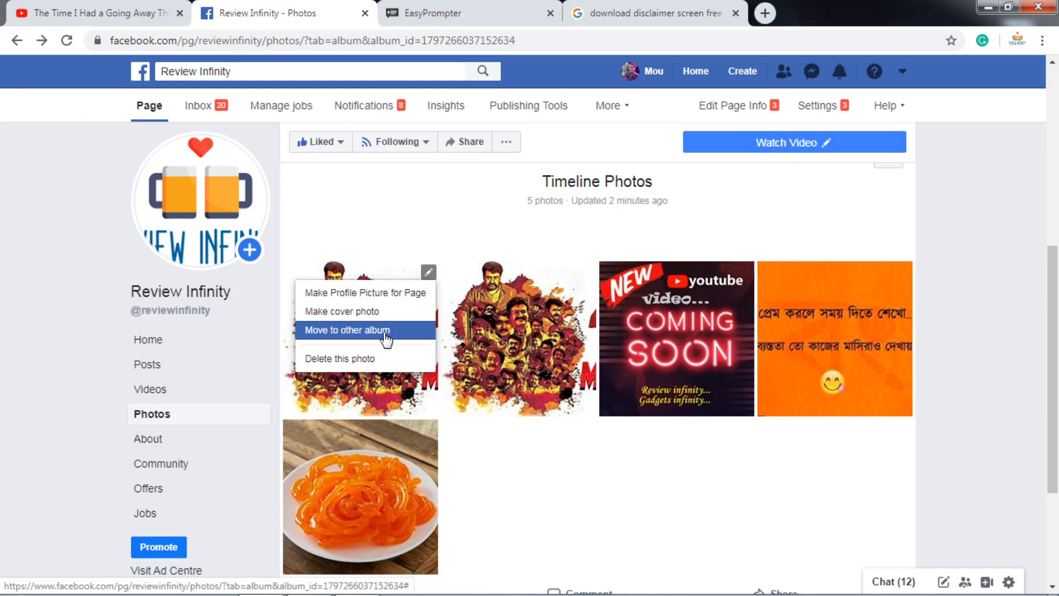
{"action": "left_click", "coordinate": [386, 331]}
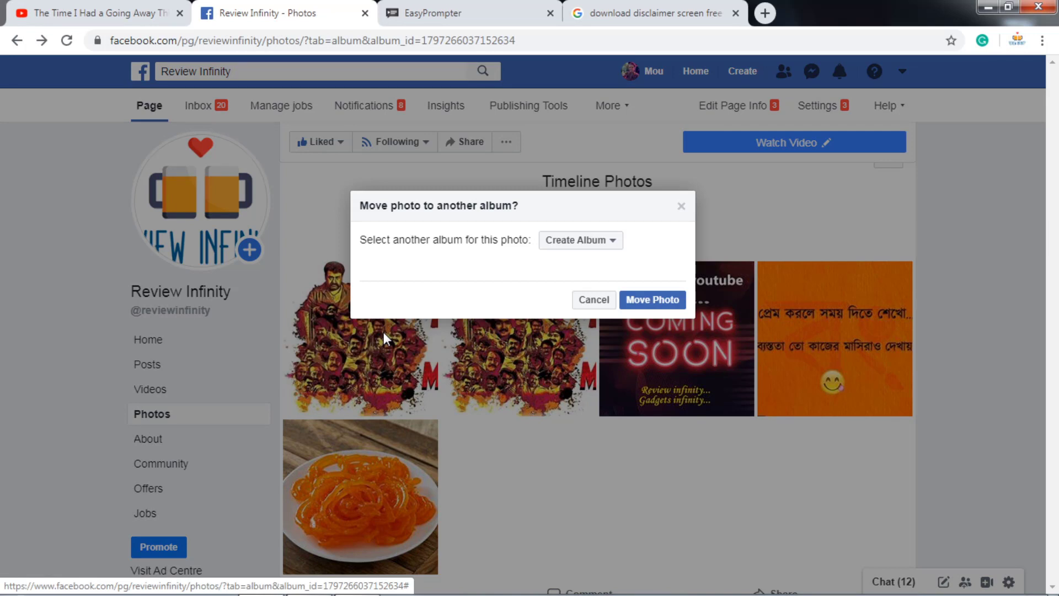
{"action": "left_click", "coordinate": [579, 240]}
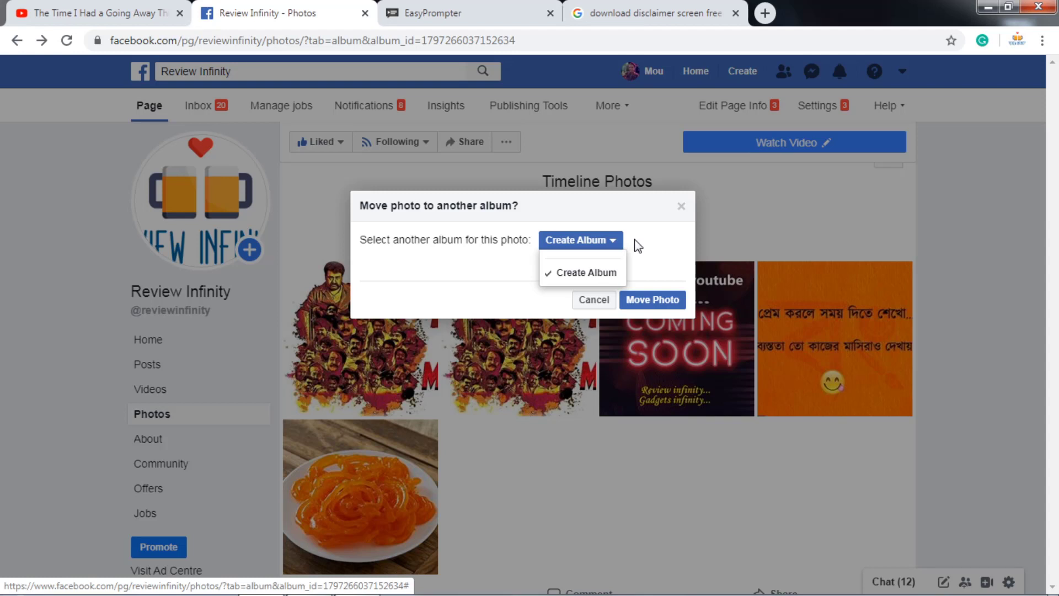
{"action": "left_click", "coordinate": [584, 277]}
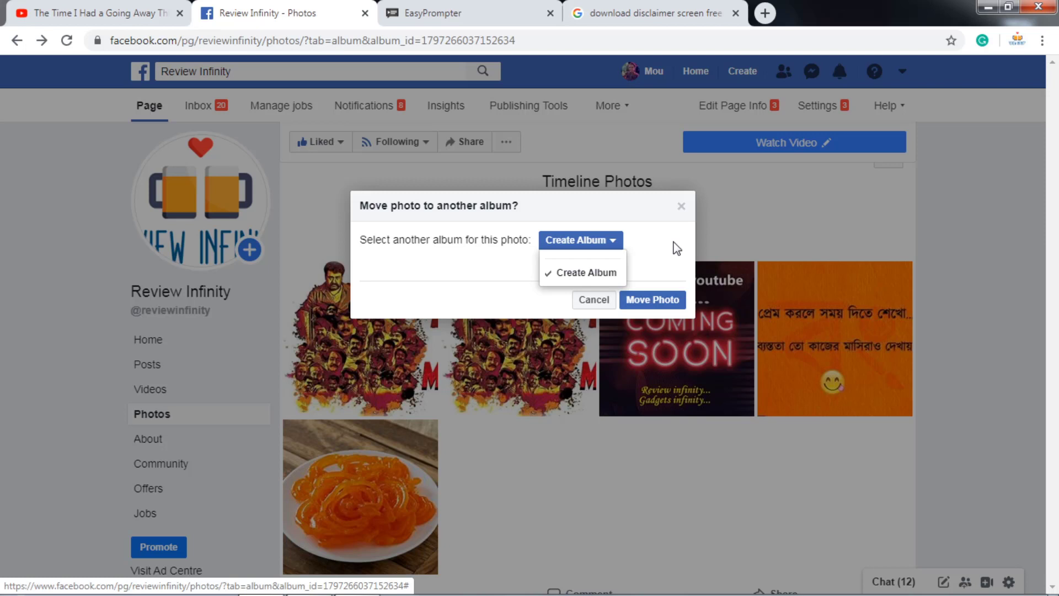
{"action": "left_click", "coordinate": [595, 273]}
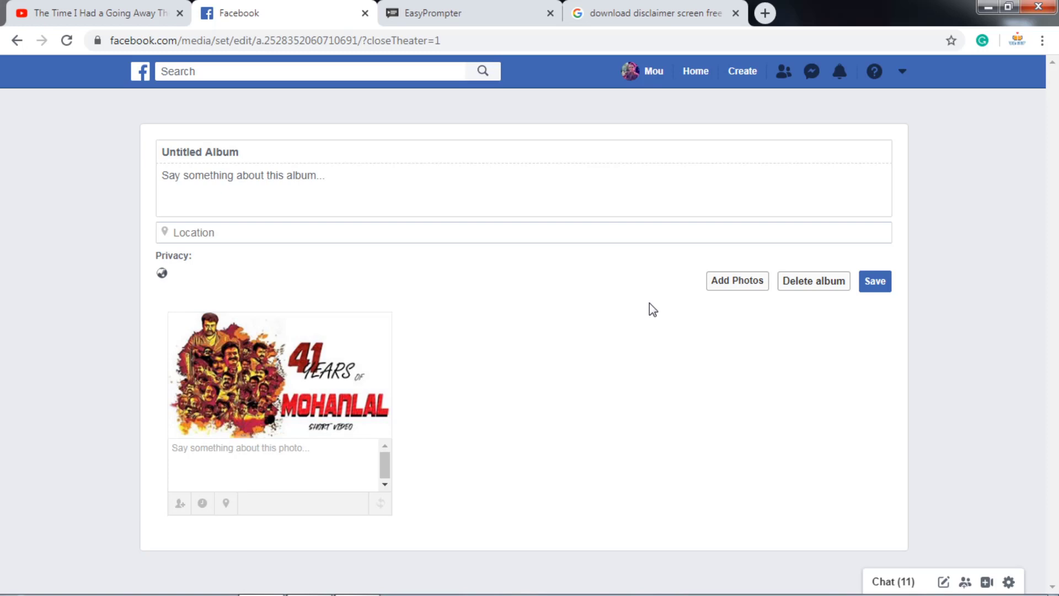
Name the new album mohanlal and save it
{"action": "left_click", "coordinate": [342, 146]}
{"action": "type", "text": "mohanlal"}
{"action": "left_click", "coordinate": [881, 283]}
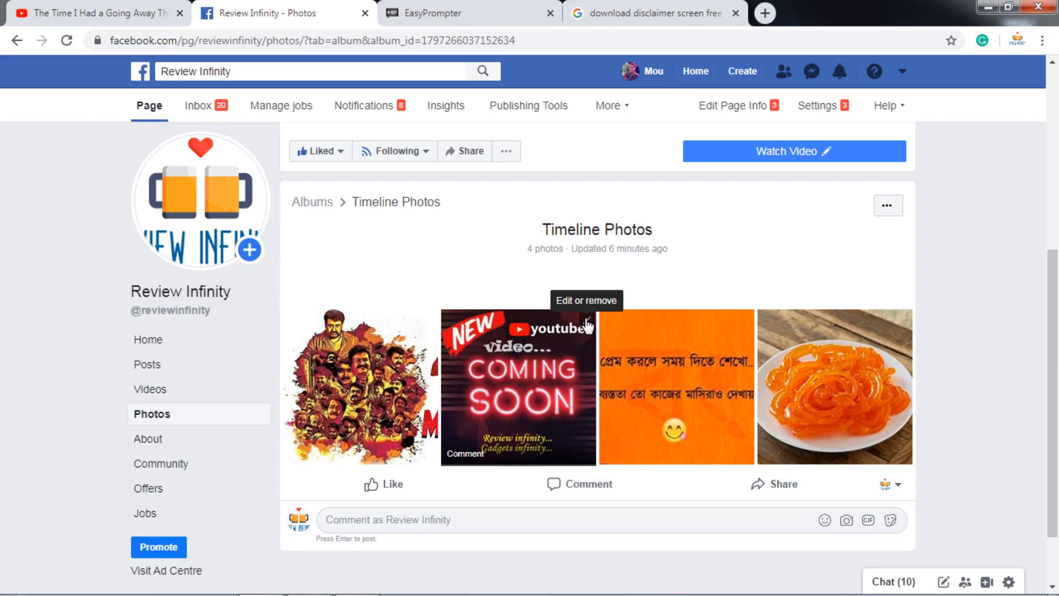
Open the Coming Soon photo from the Timeline Photos album and show its post options
{"action": "left_click", "coordinate": [514, 410]}
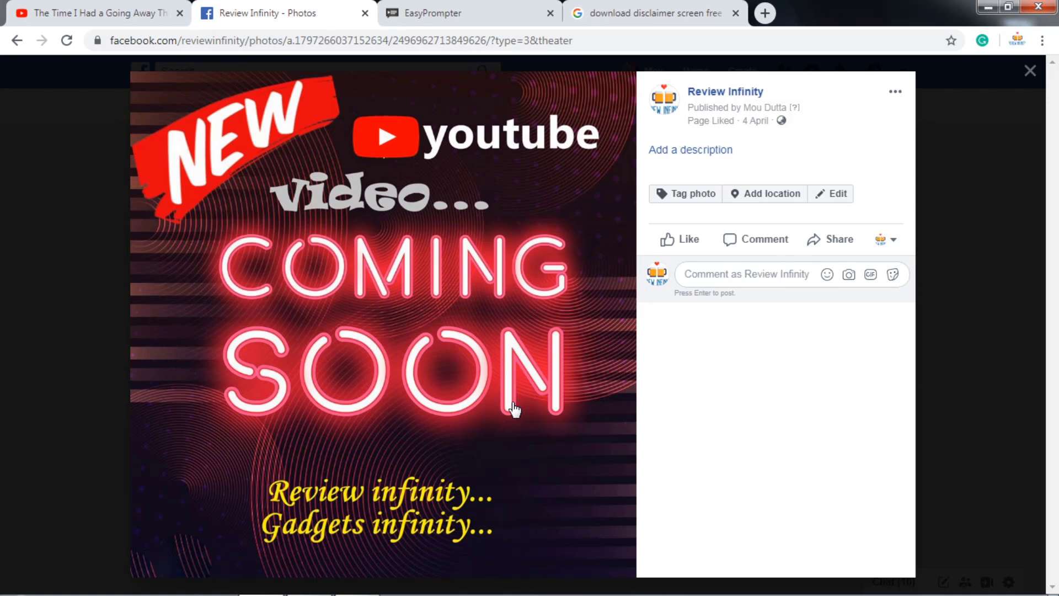
{"action": "left_click", "coordinate": [895, 92]}
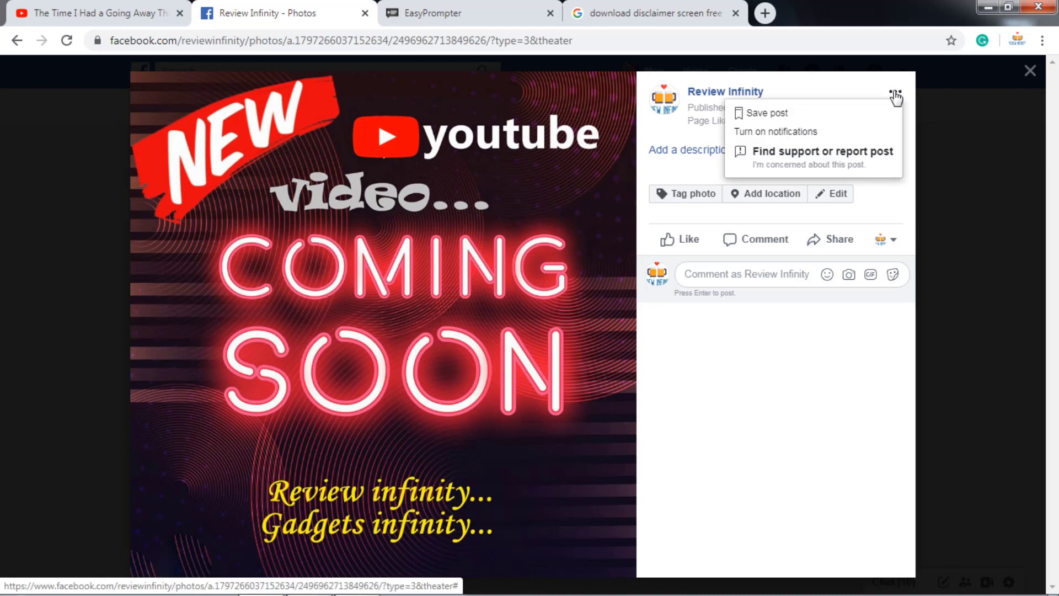